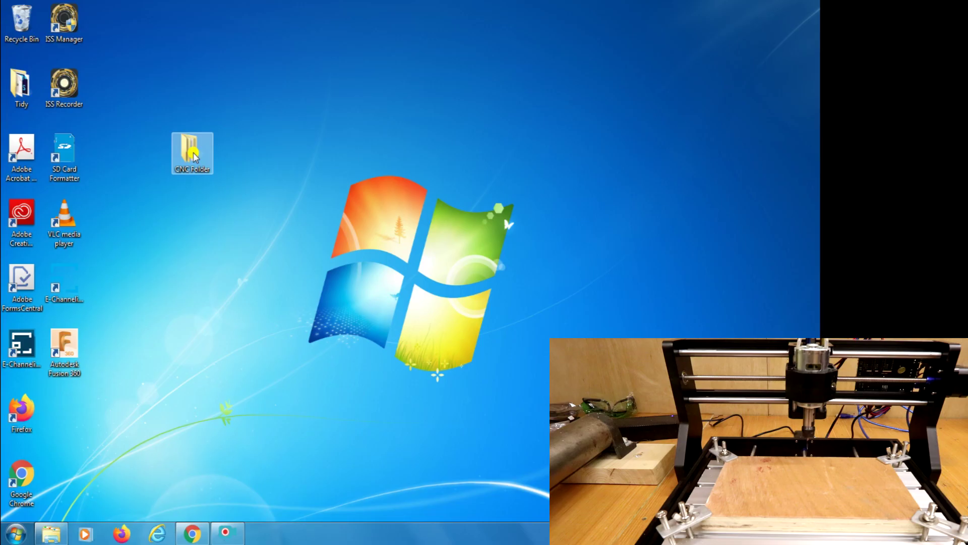
- Install the CH340 driver from CNC Folder > 1. Driver using CH340SER.EXE, then return to CNC Folder
double_click(193, 155)
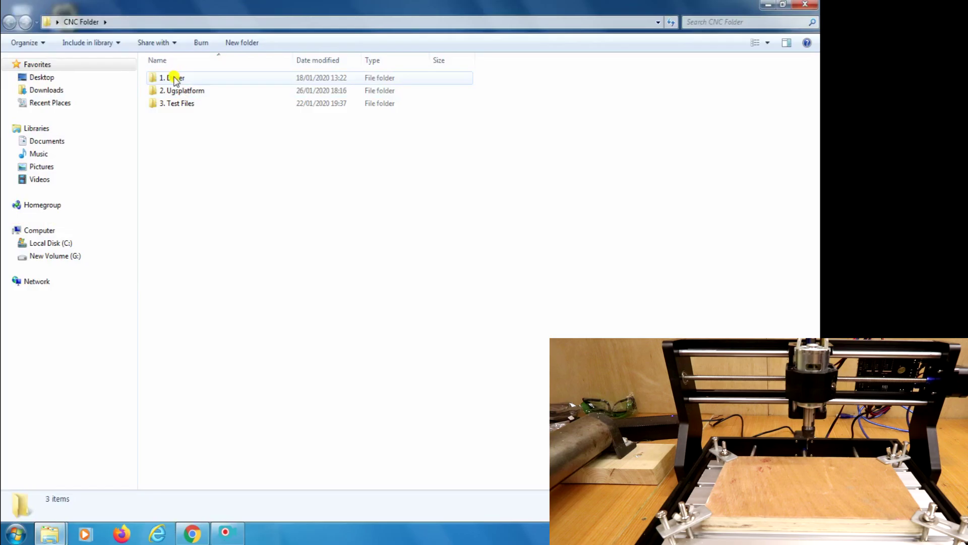
double_click(174, 79)
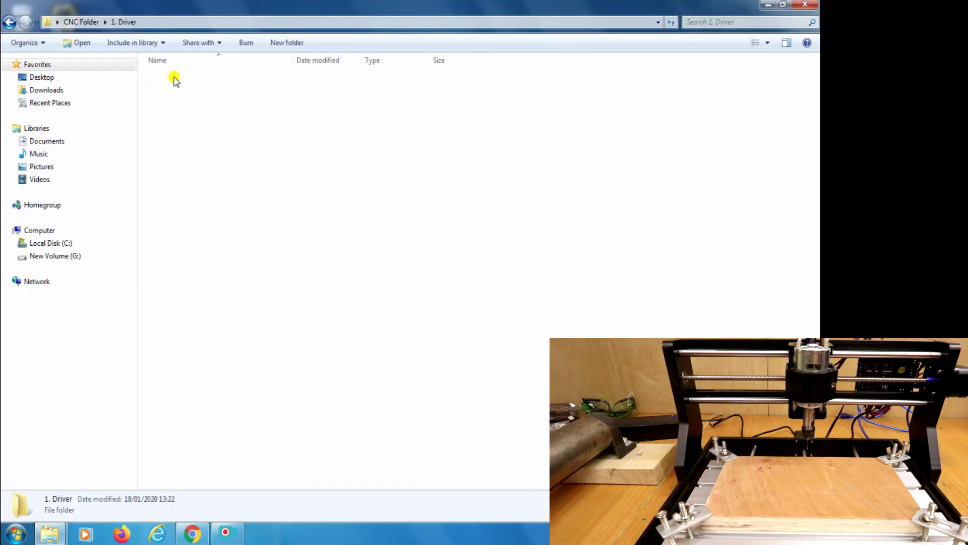
double_click(190, 79)
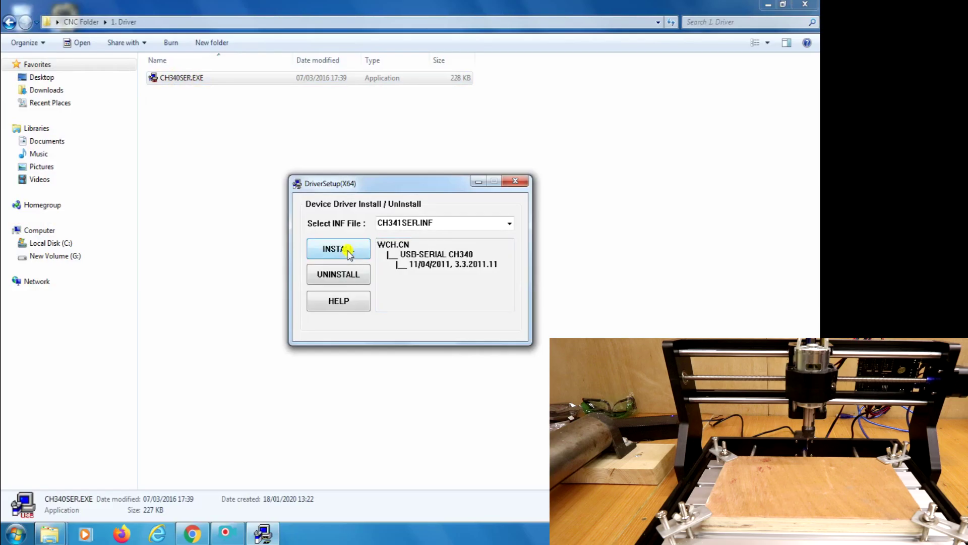
left_click(348, 251)
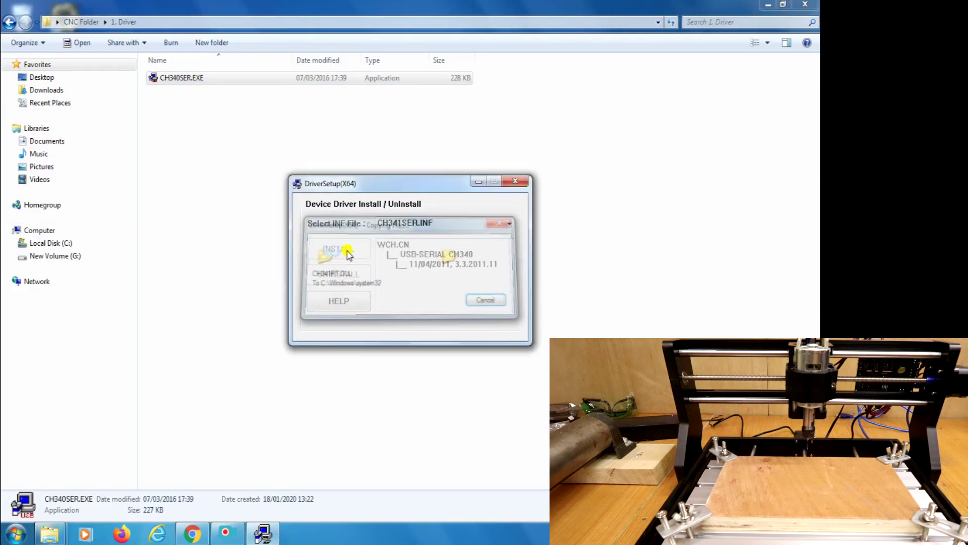
left_click(500, 311)
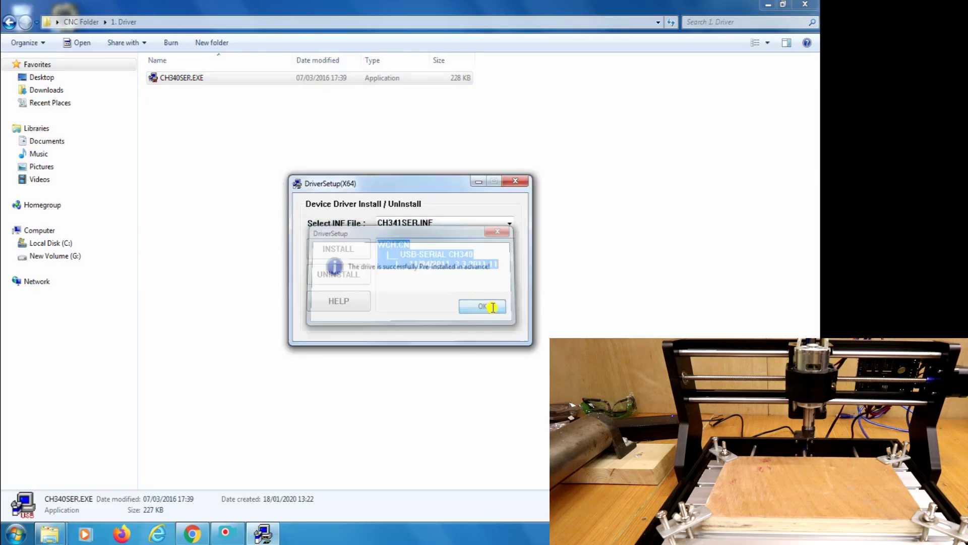
left_click(518, 183)
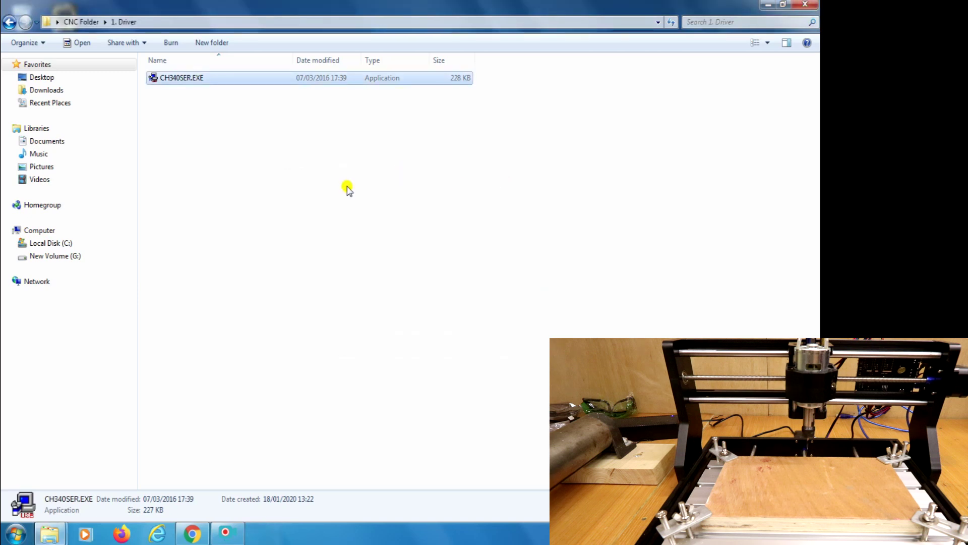
left_click(70, 22)
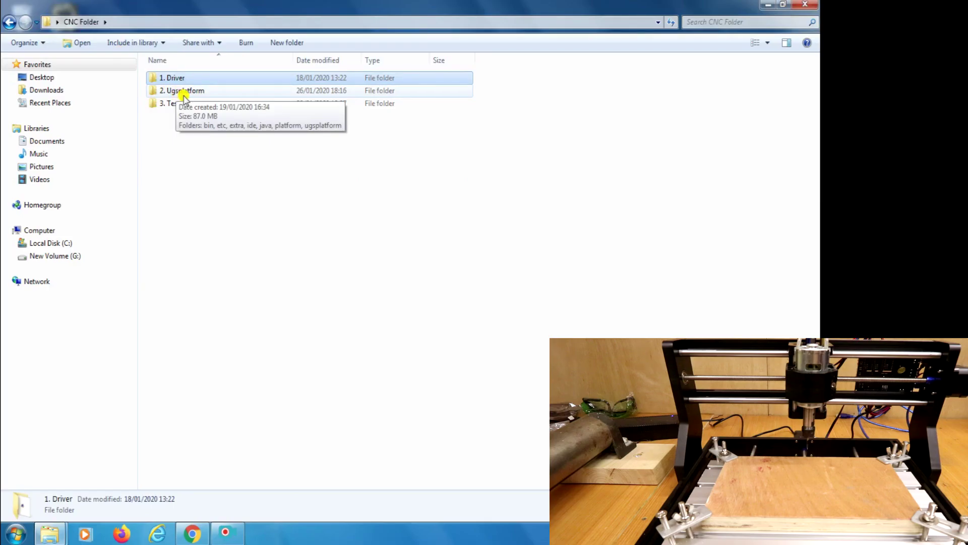
- Launch ugsplatform64.exe from the 2. Ugsplatform bin folder
left_click(192, 533)
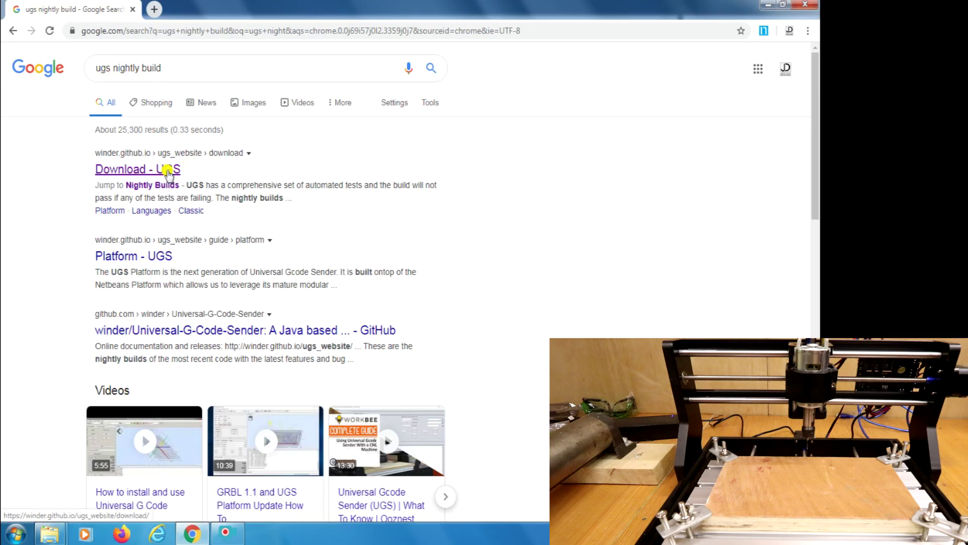
left_click(768, 4)
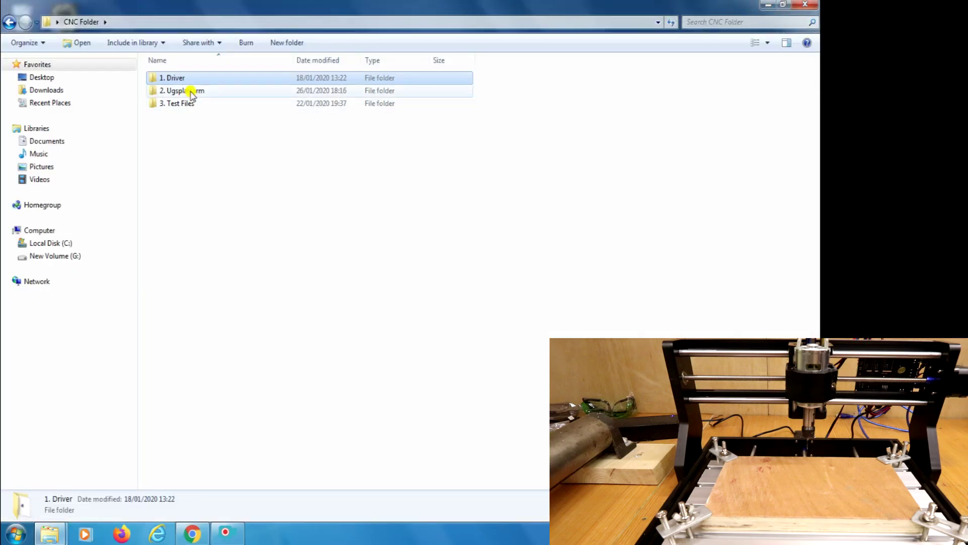
double_click(192, 95)
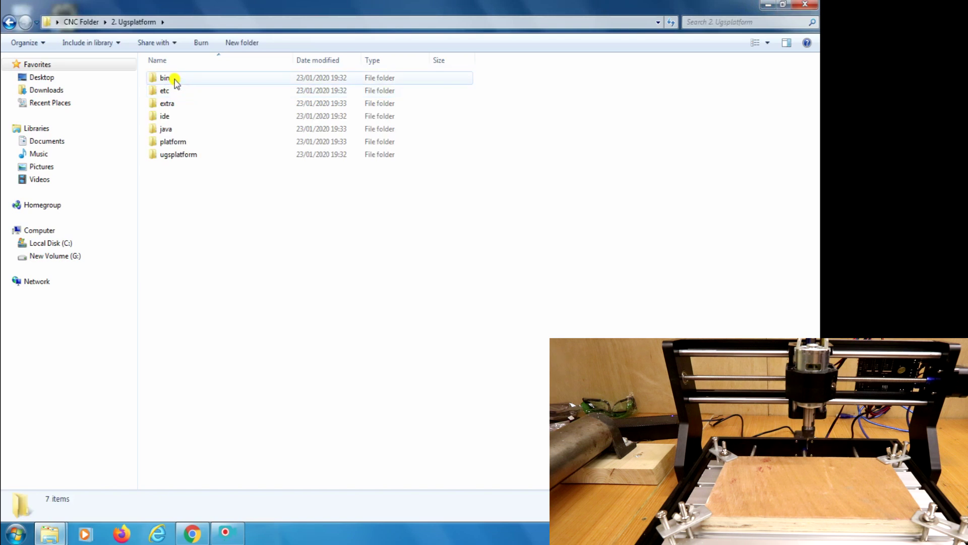
double_click(174, 79)
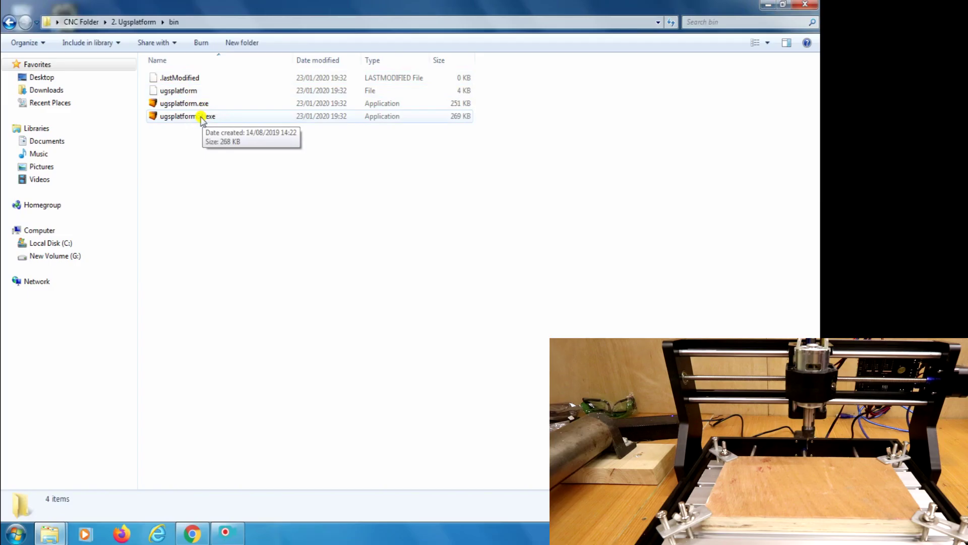
double_click(201, 117)
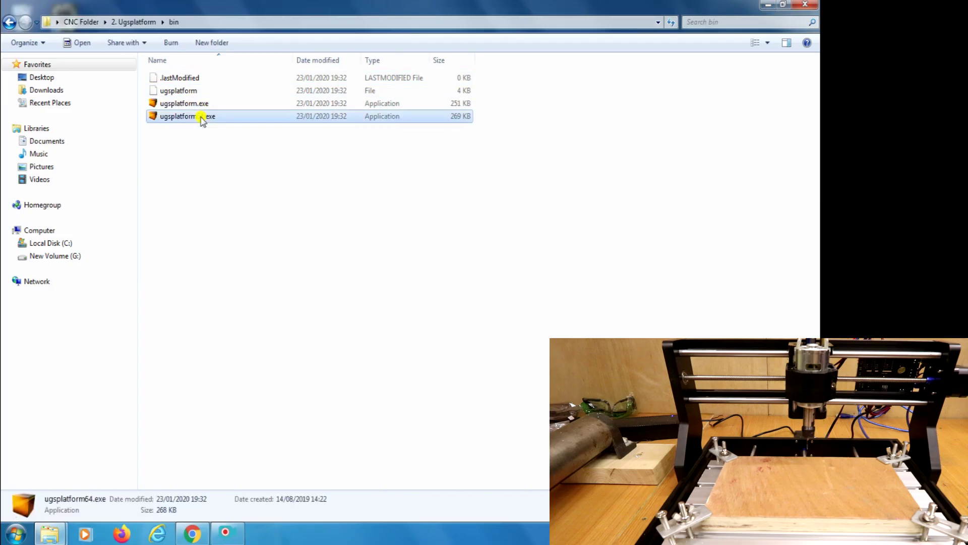
- Allow ugsplatform64.exe past the security warning, then check Send Progress and return to Jog Controller
left_click(441, 278)
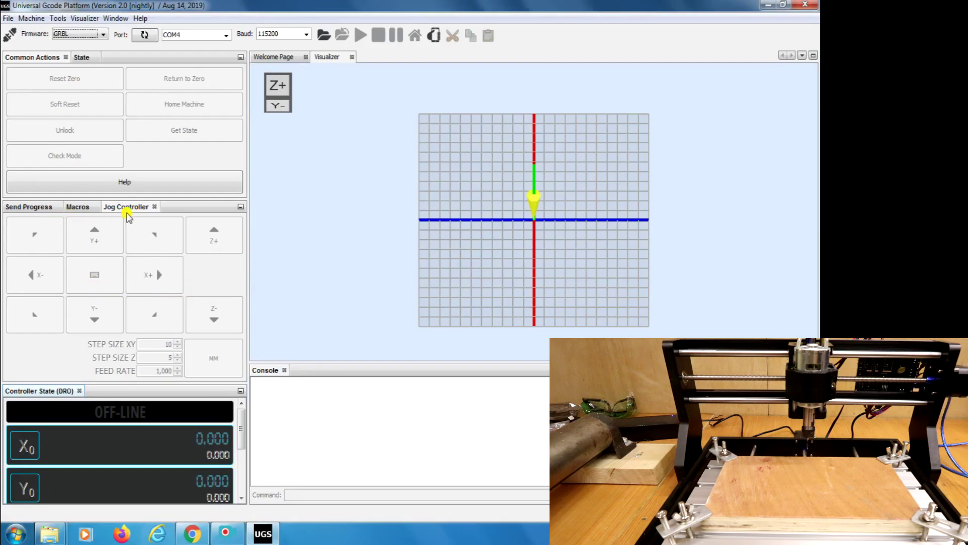
left_click(51, 207)
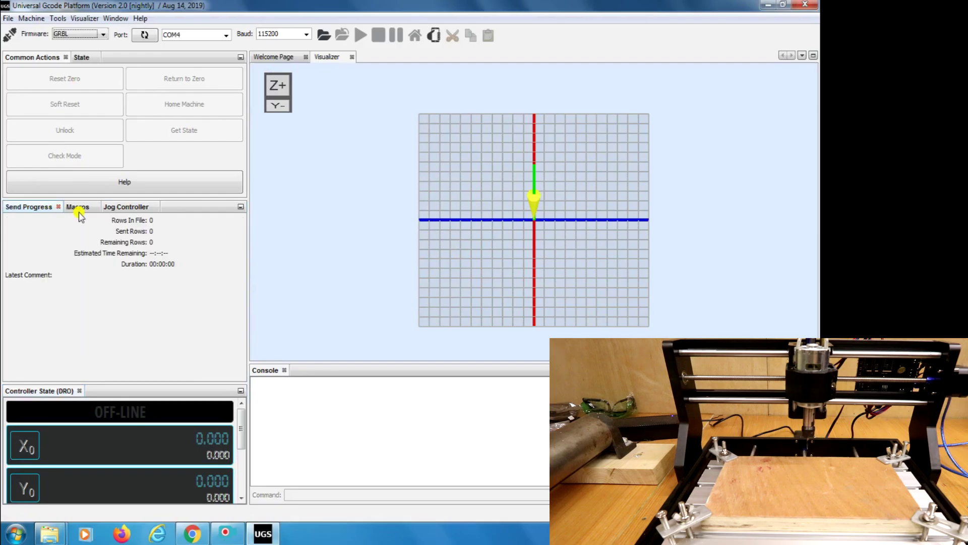
left_click(126, 207)
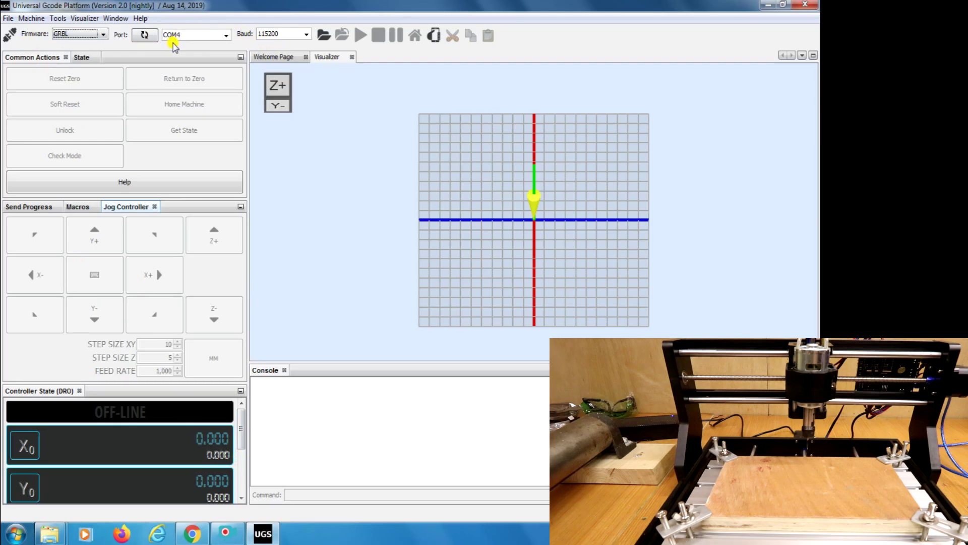
- Check the COM4 port list and connect to the GRBL machine, retrying until it reports IDLE
left_click(224, 35)
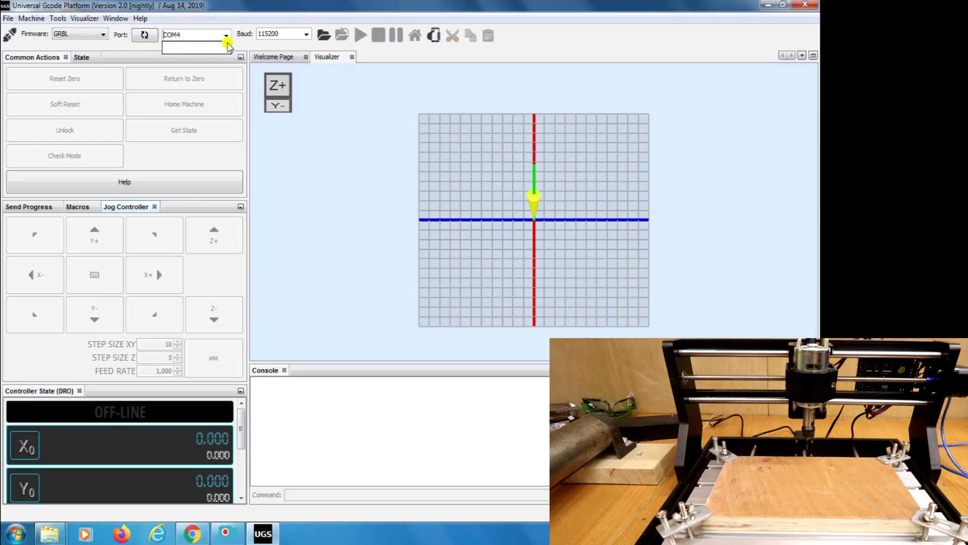
left_click(239, 29)
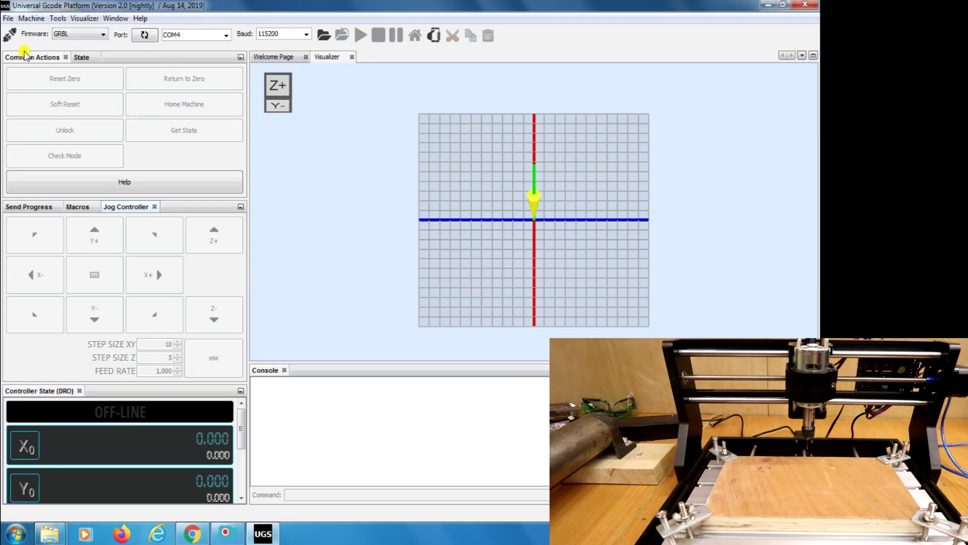
left_click(10, 37)
left_click(9, 36)
left_click(9, 36)
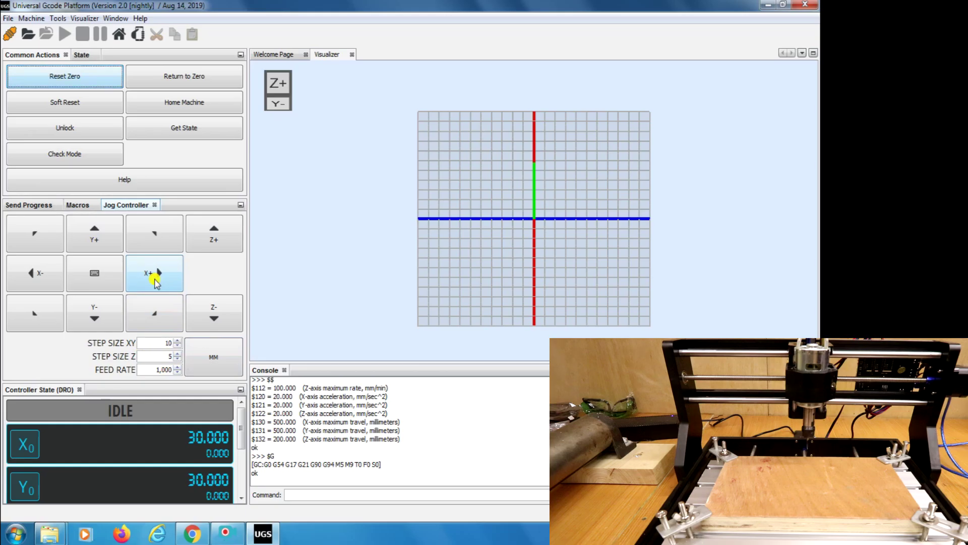
- Test-jog the spindle in +X and −X, with the XY step changed to 40 mm and a new feed rate
left_click(155, 278)
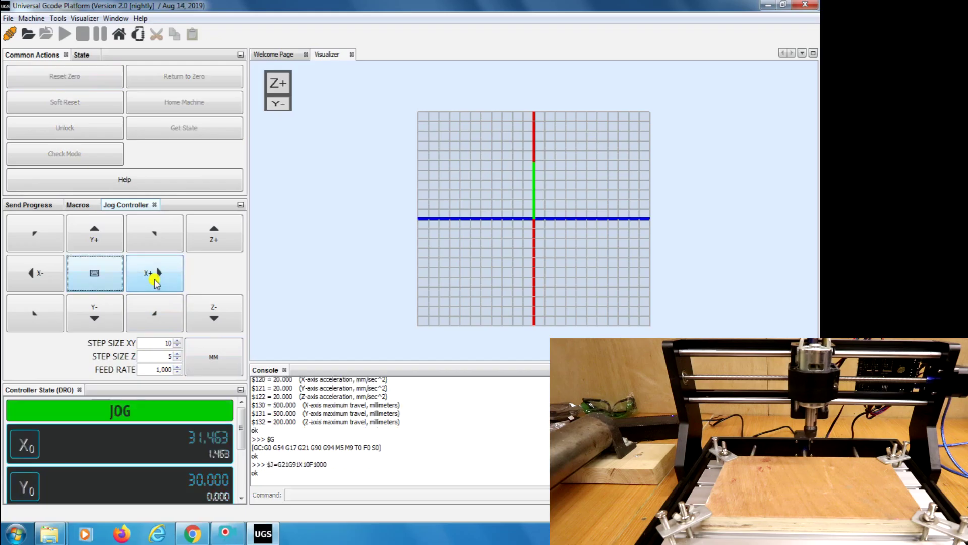
left_click(35, 275)
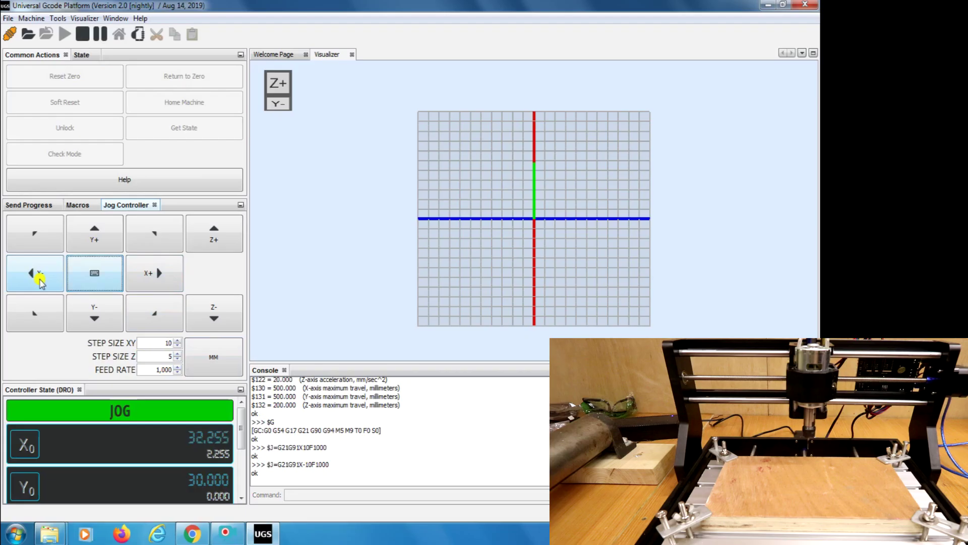
double_click(167, 343)
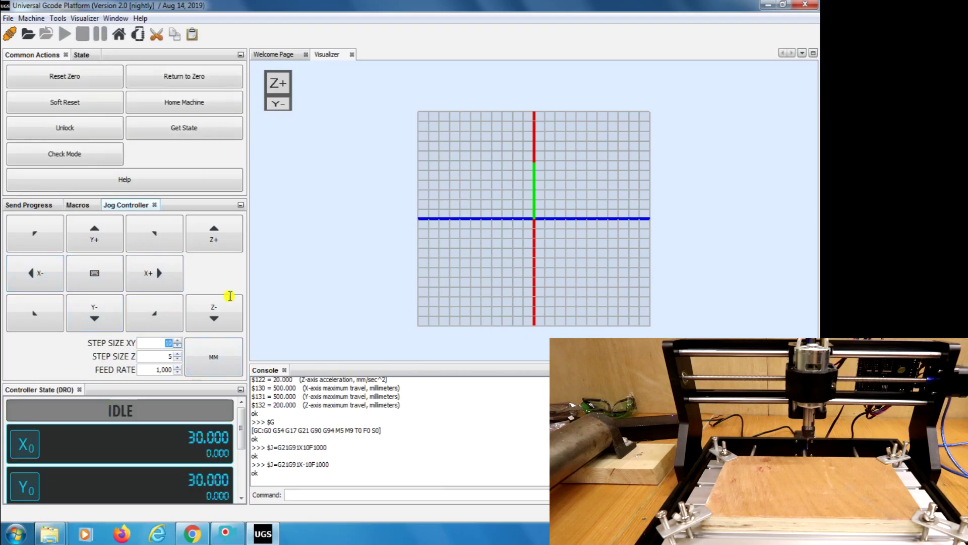
type("4")
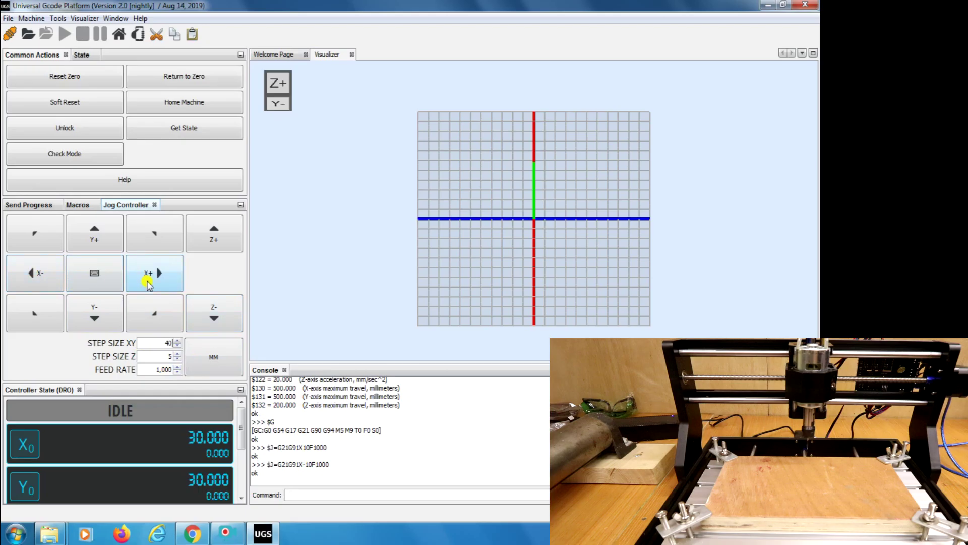
left_click(147, 283)
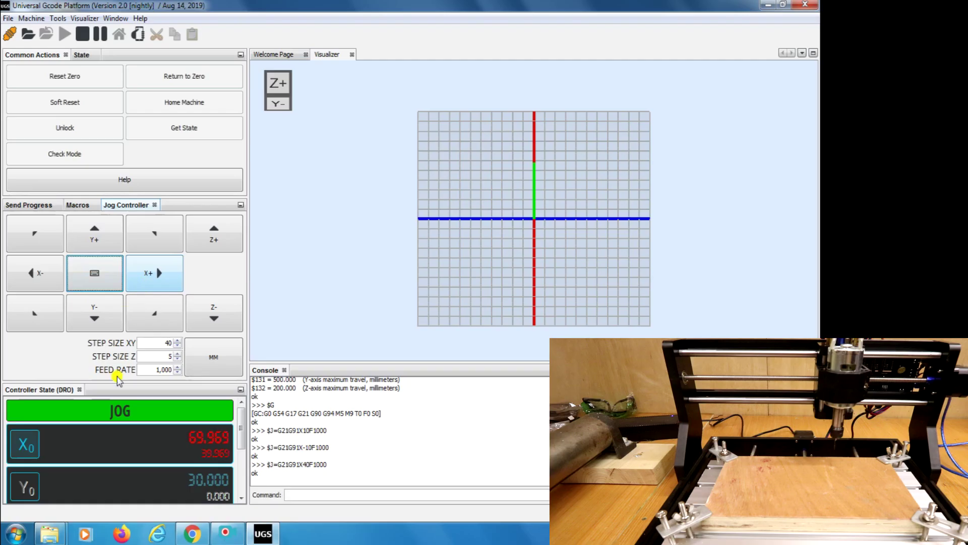
left_click(153, 368)
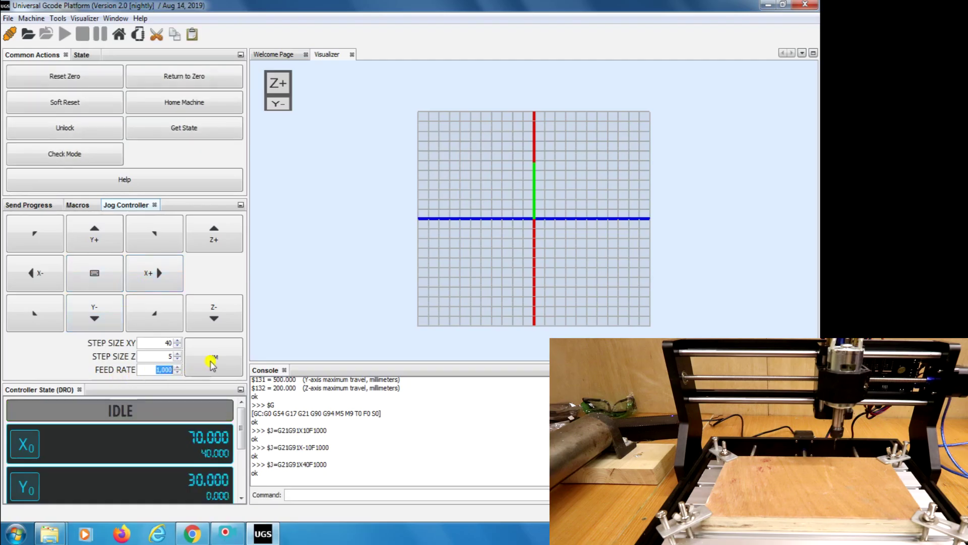
type("2")
left_click(42, 278)
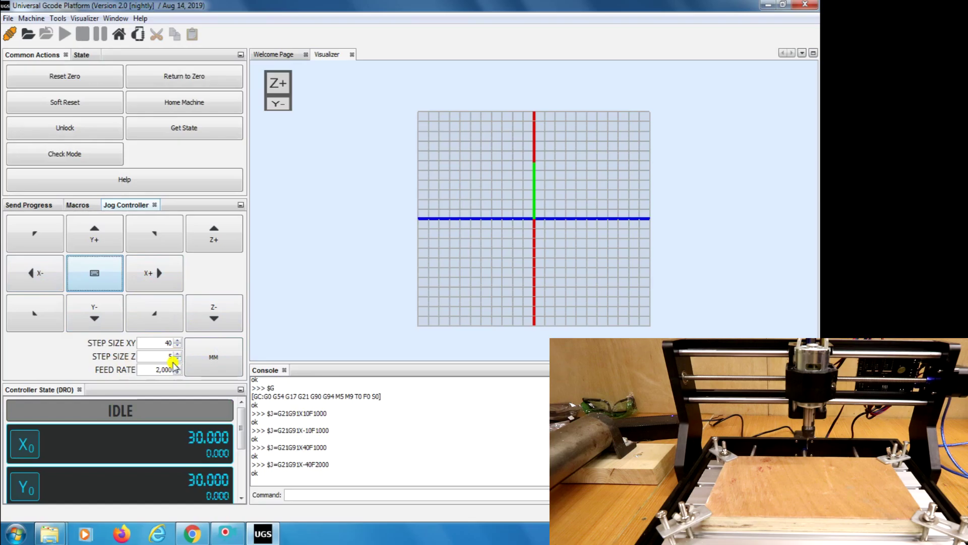
- Jog Z down and back up 5 mm, then set feed rate 1,000 and XY step 20 mm
left_click(213, 315)
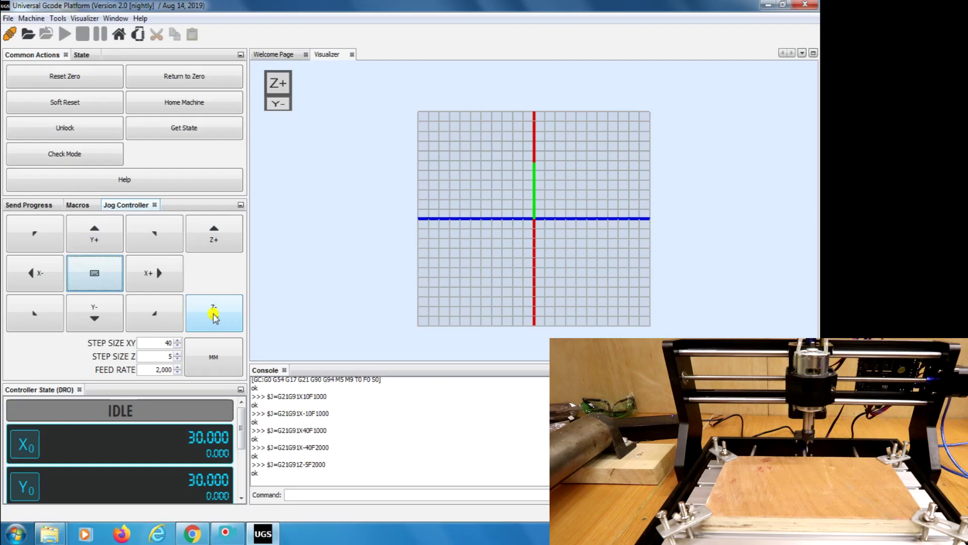
left_click(215, 241)
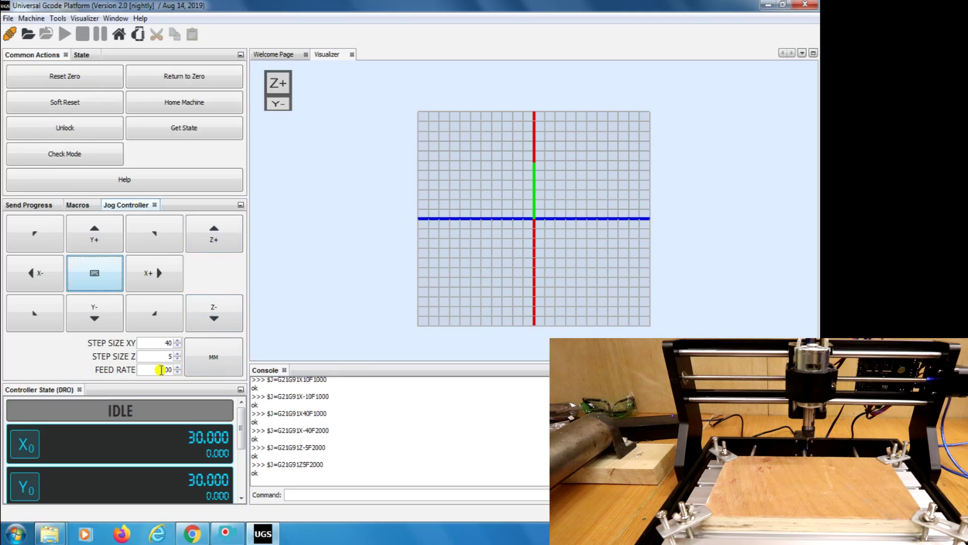
left_click_drag(156, 369, 177, 373)
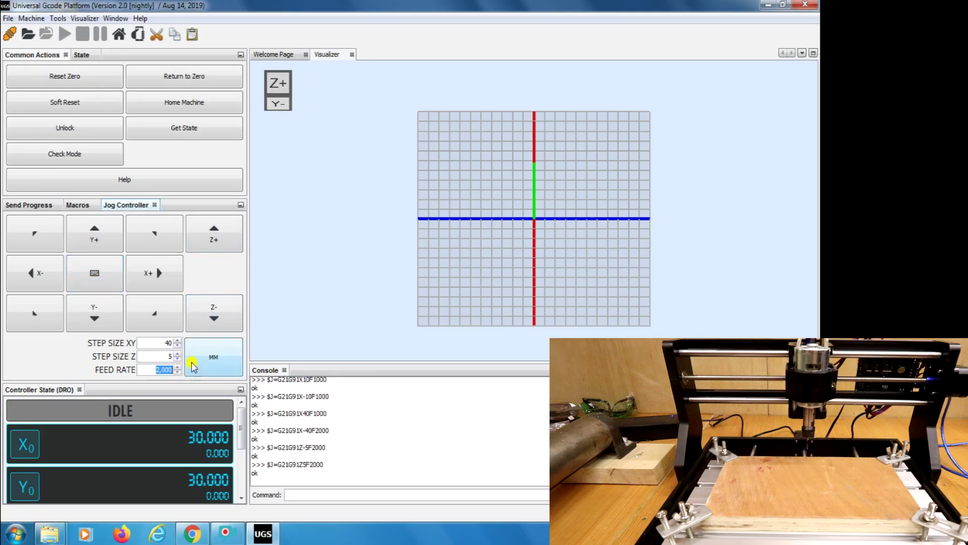
type("10")
double_click(169, 343)
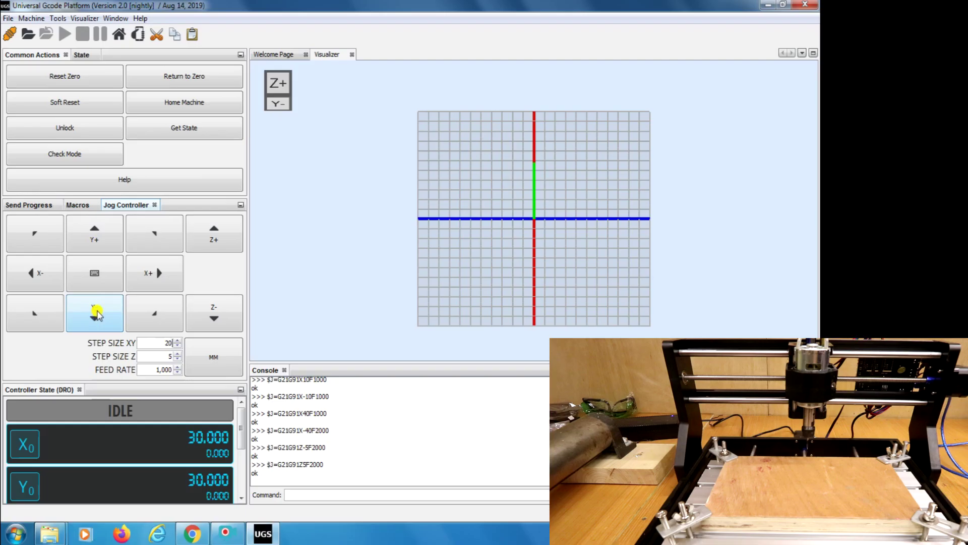
- Jog three 20 mm moves in −Y to reach Y -30
left_click(97, 314)
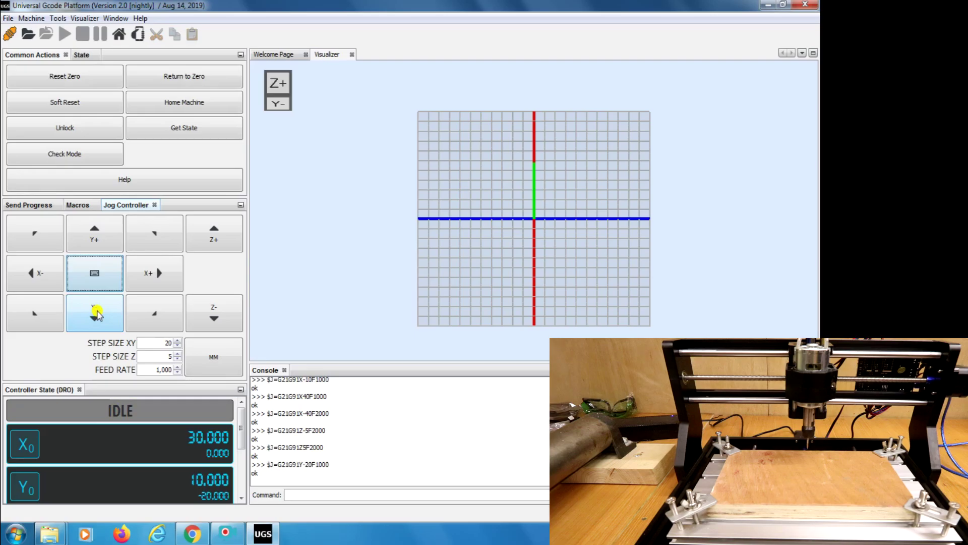
left_click(97, 313)
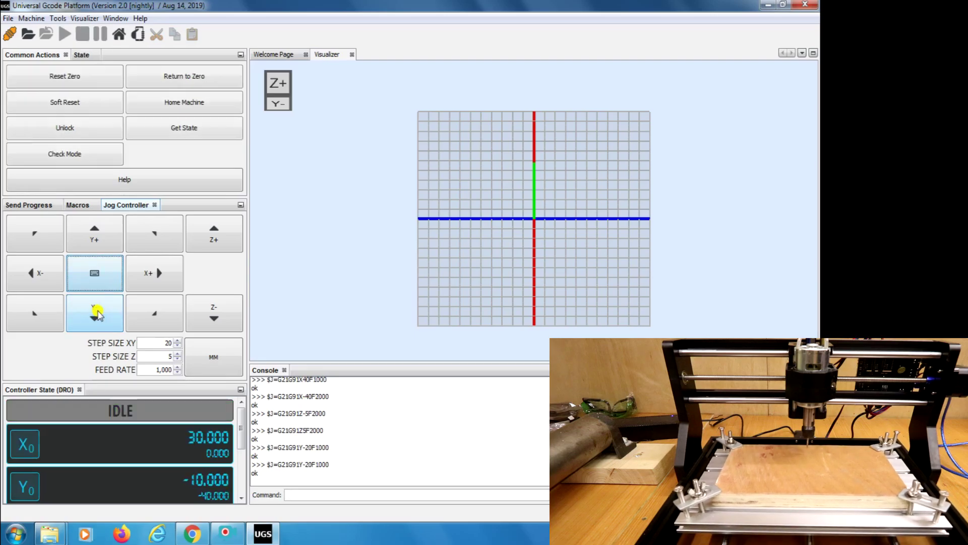
left_click(97, 314)
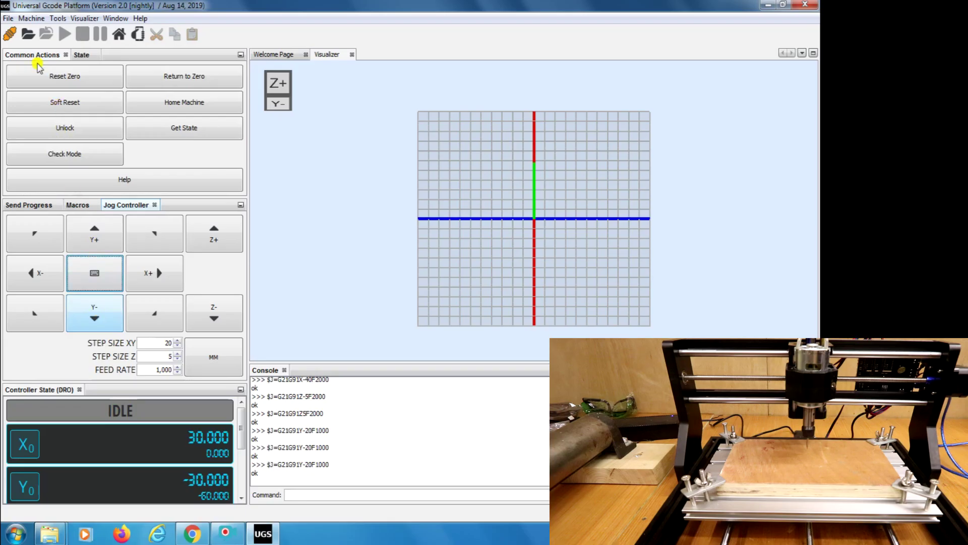
- Load 50mm-square-test-cut.gcode and orbit the Visualizer to inspect its square toolpath
left_click(27, 34)
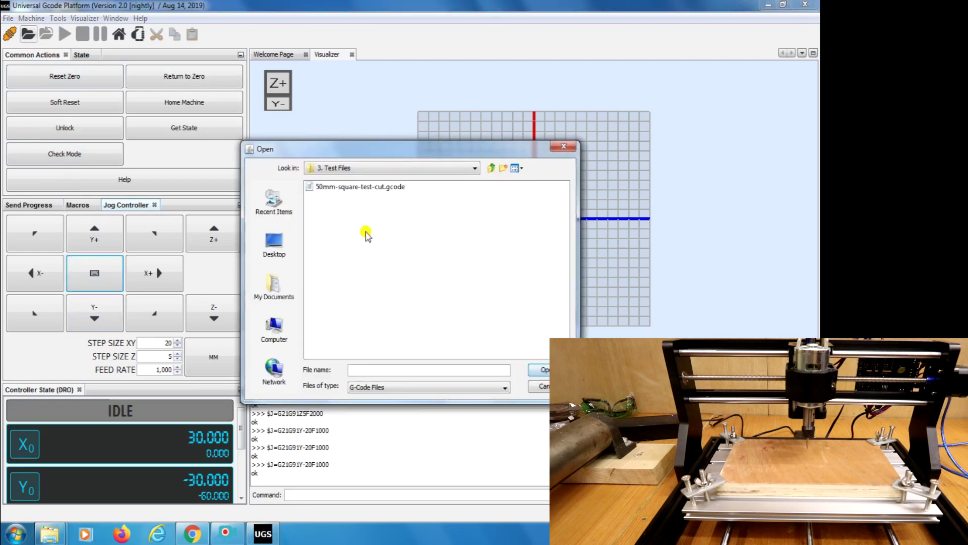
left_click(360, 187)
left_click(541, 370)
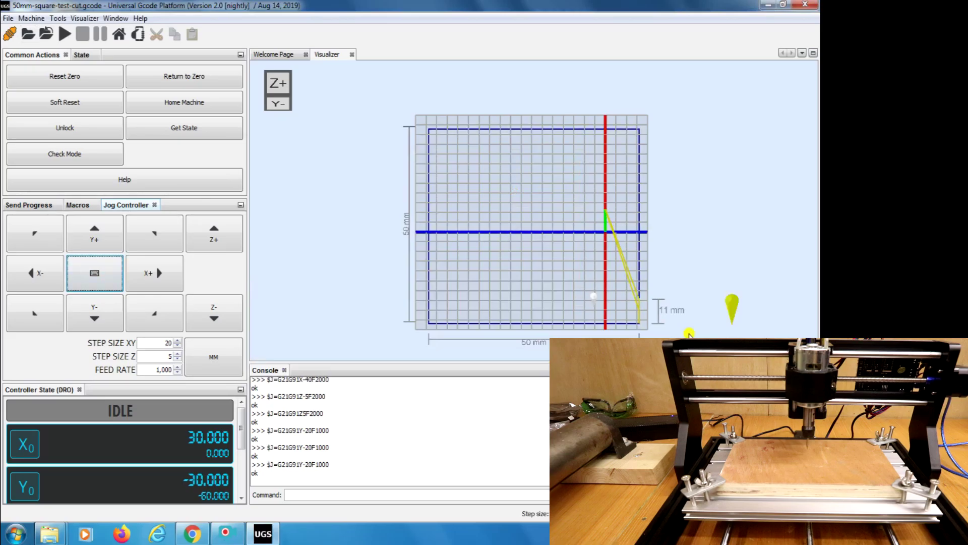
left_click_drag(698, 339, 678, 299)
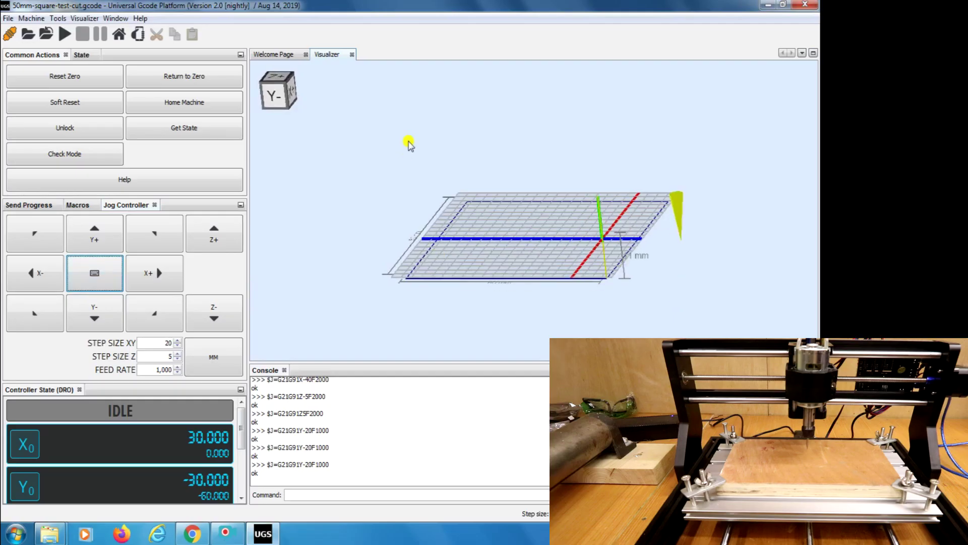
left_click_drag(408, 143, 415, 211)
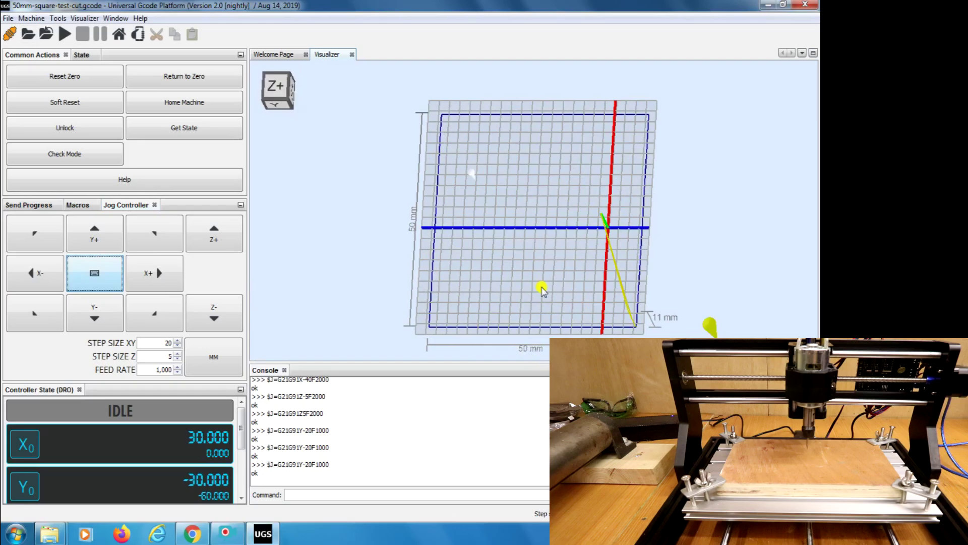
left_click_drag(542, 294, 516, 262)
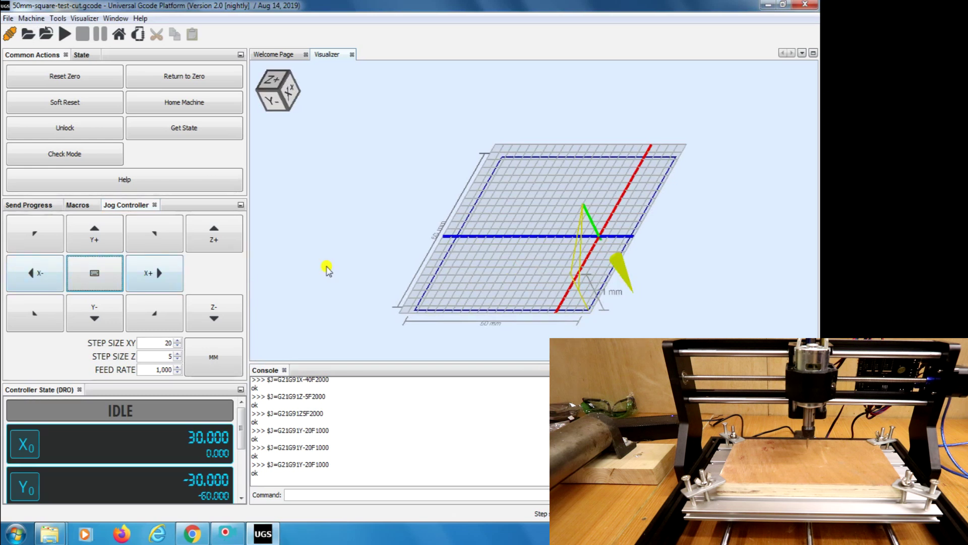
left_click(43, 275)
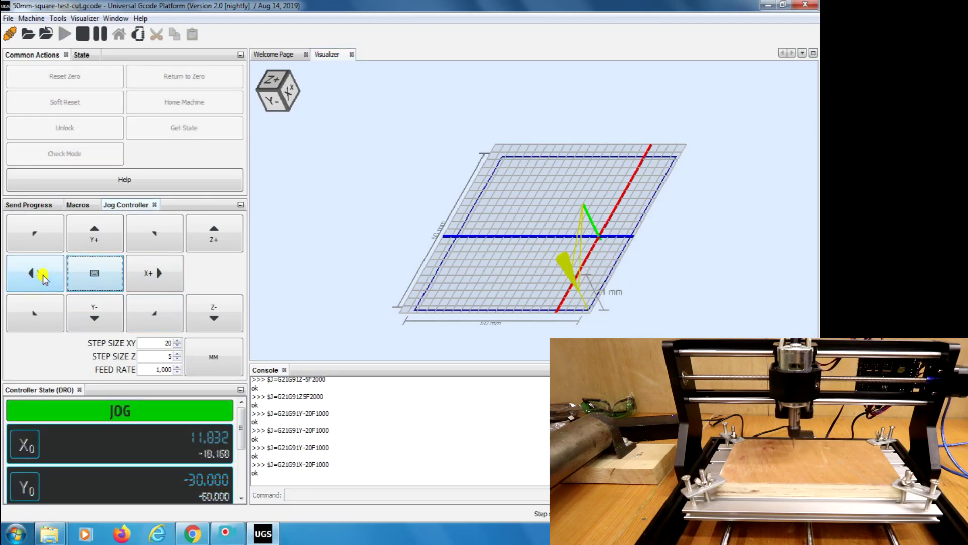
left_click(152, 275)
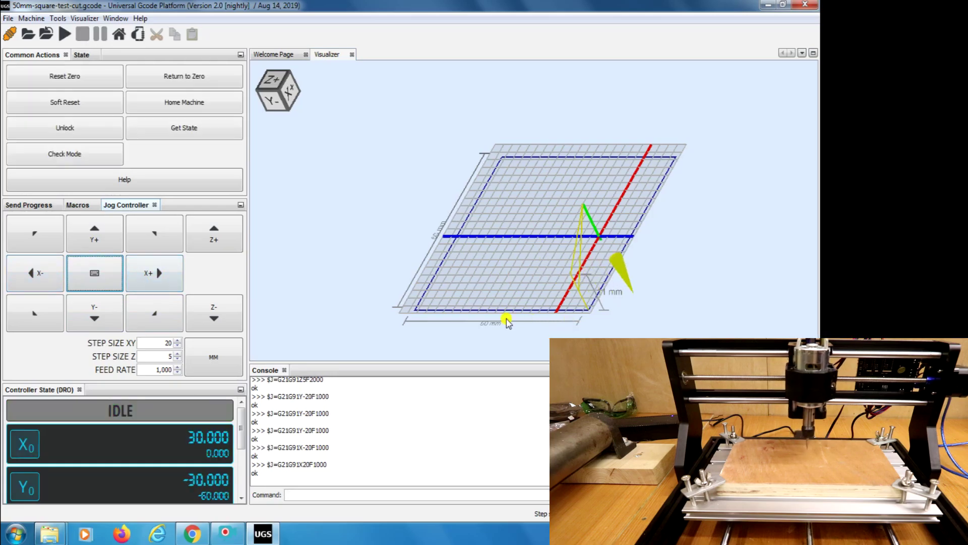
left_click_drag(504, 318, 558, 324)
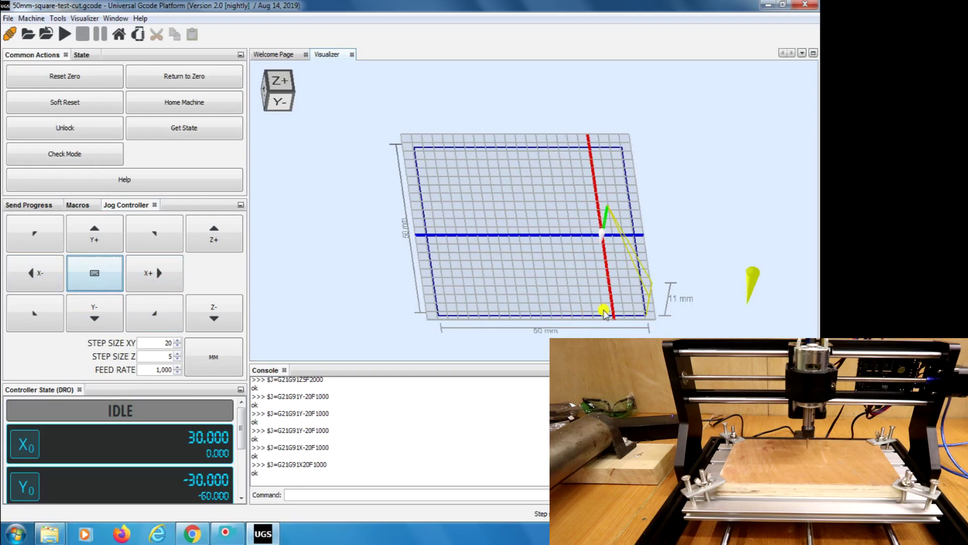
left_click_drag(601, 336, 595, 317)
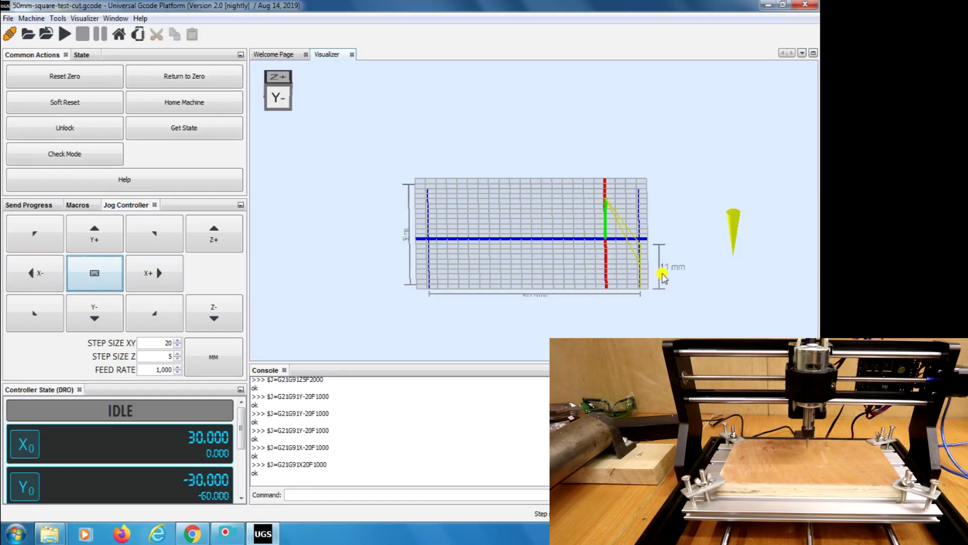
left_click_drag(673, 268, 540, 216)
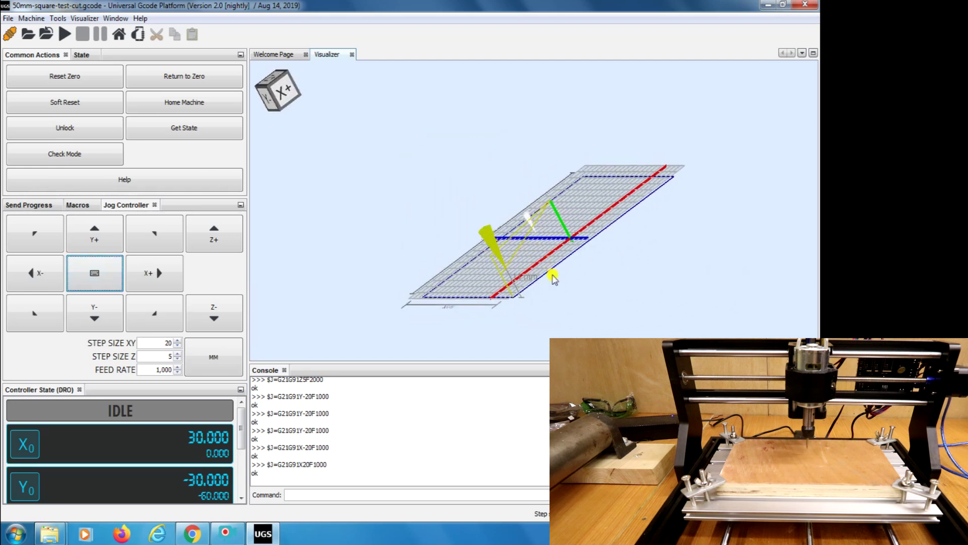
left_click_drag(553, 274, 596, 235)
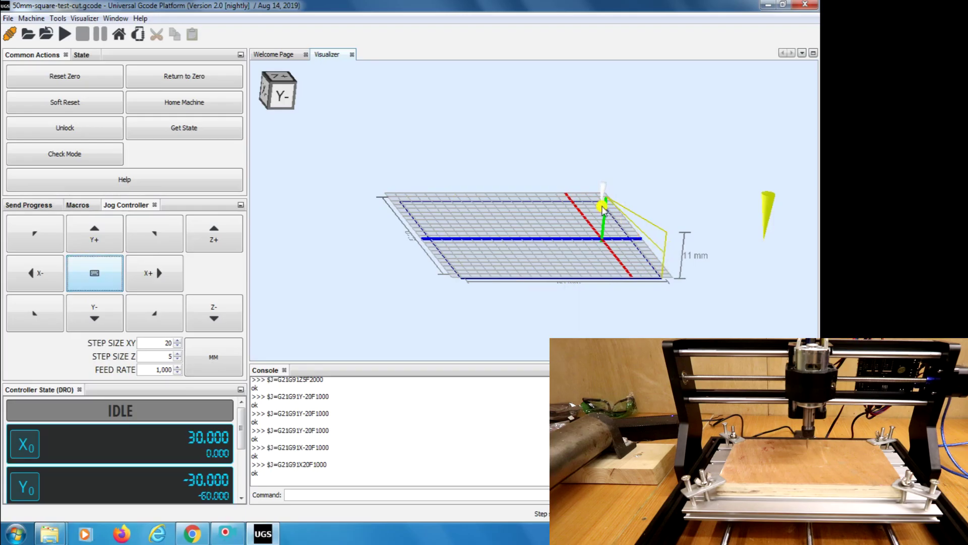
left_click_drag(567, 260, 559, 273)
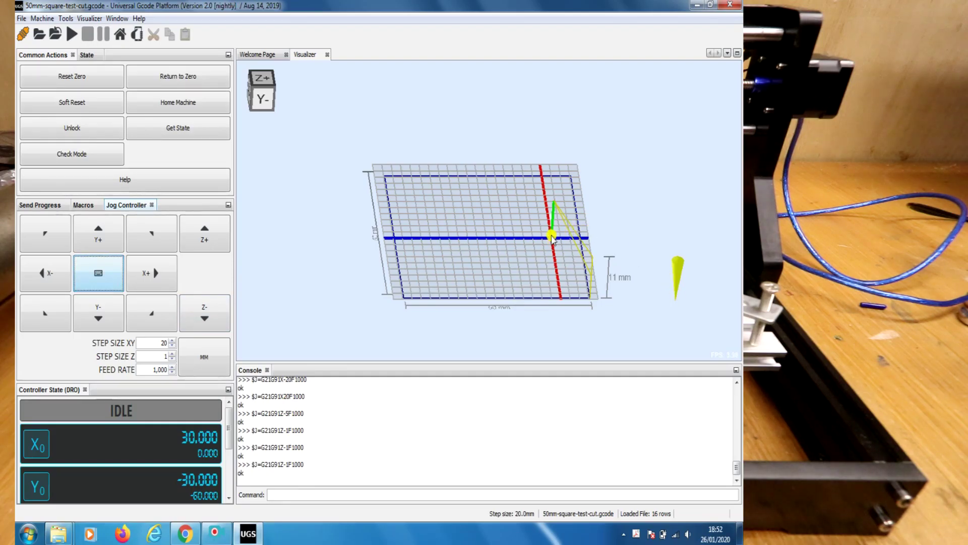
- Reset work zero at the current machine position
left_click(73, 80)
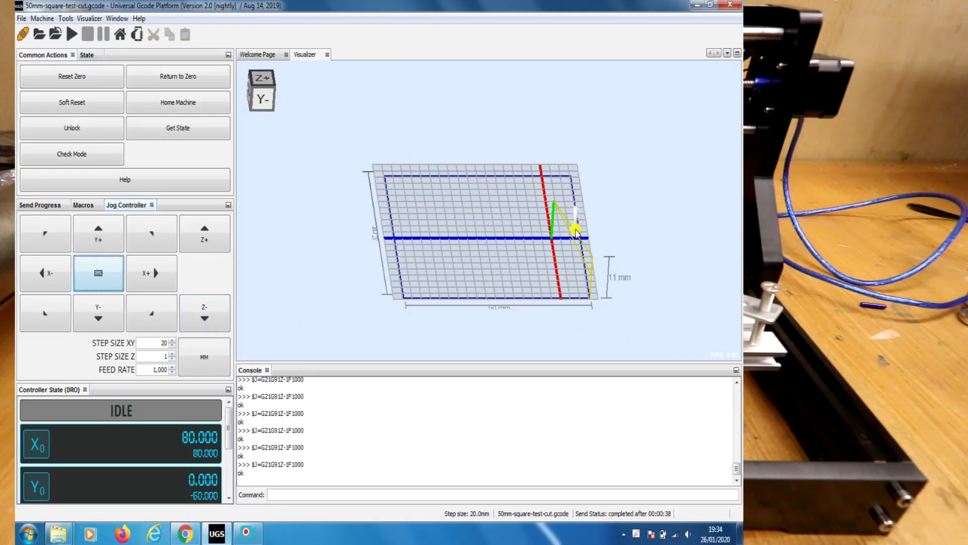
scroll(577, 232, "up", 2)
scroll(577, 235, "down", 4)
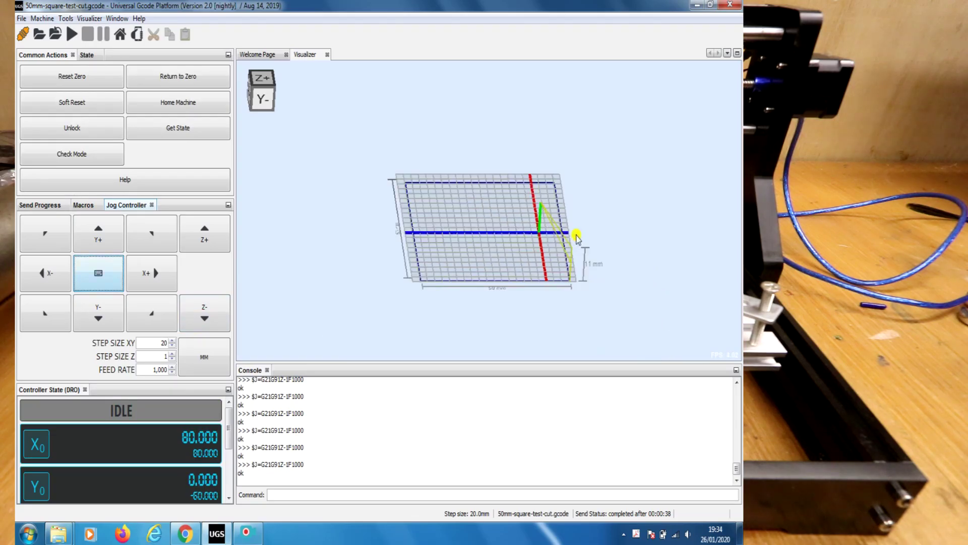
scroll(577, 234, "down", 2)
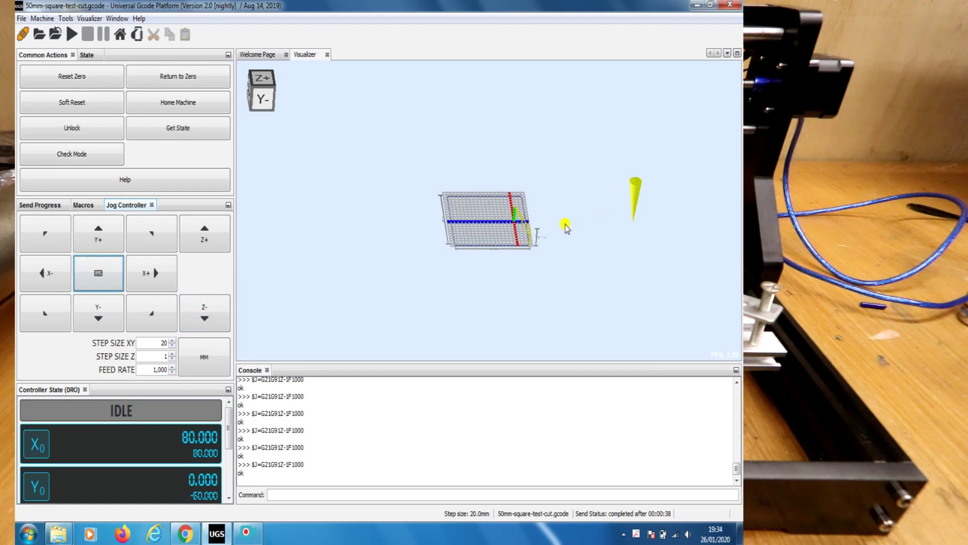
scroll(537, 229, "up", 2)
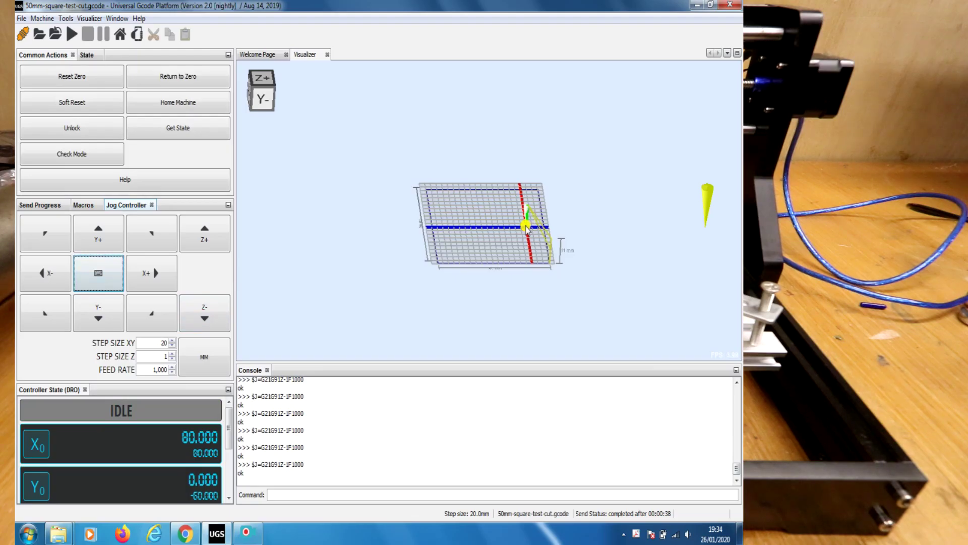
scroll(526, 230, "up", 2)
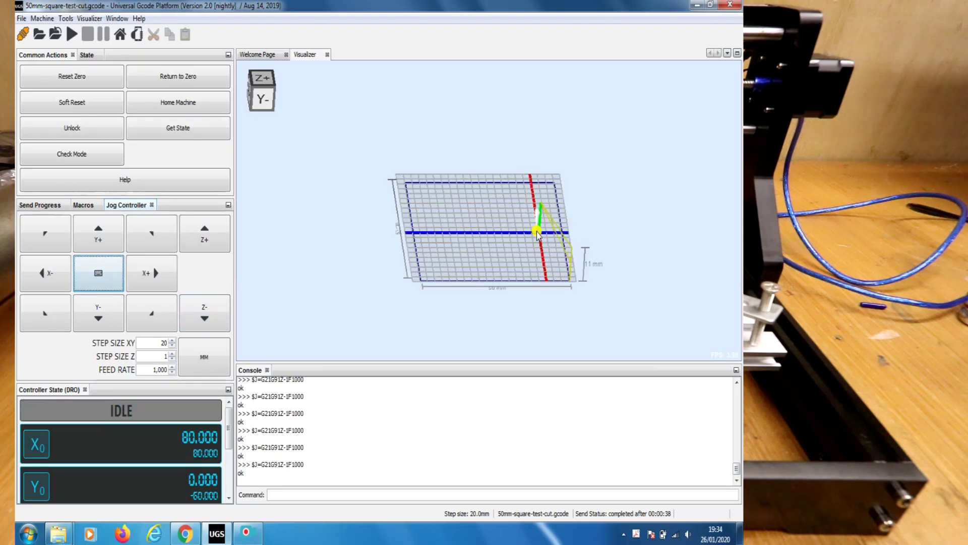
scroll(537, 235, "up", 1)
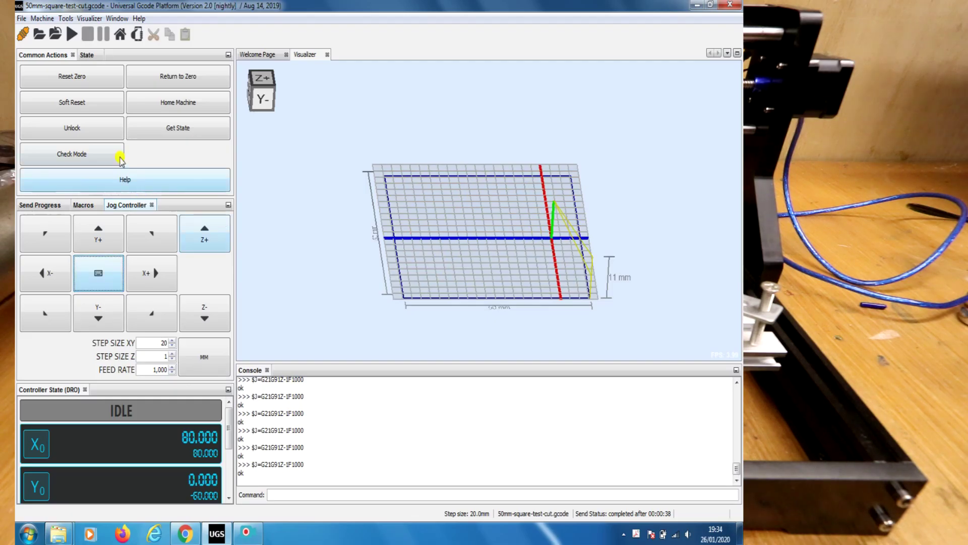
- Make the second cut position the new work zero (G10 P0 L20 X0 Y0 Z0)
left_click(78, 83)
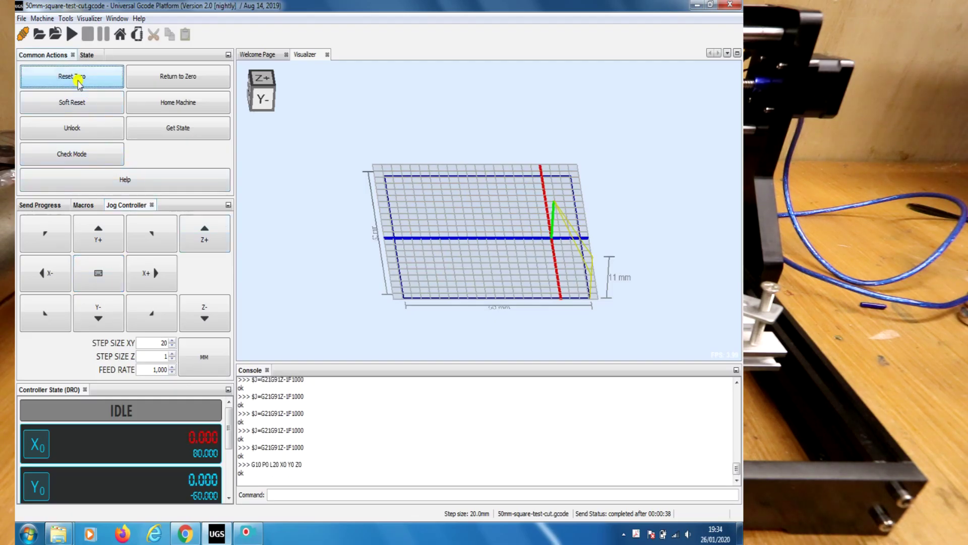